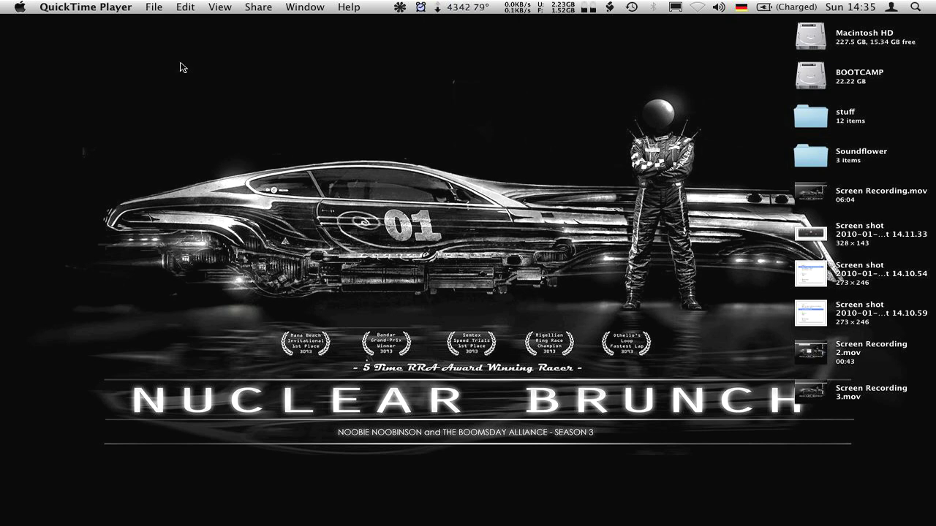
Step: Check the Soundflowerbed menu, then confirm Soundflower (2ch) on the Sound Output and Input tabs
click(402, 6)
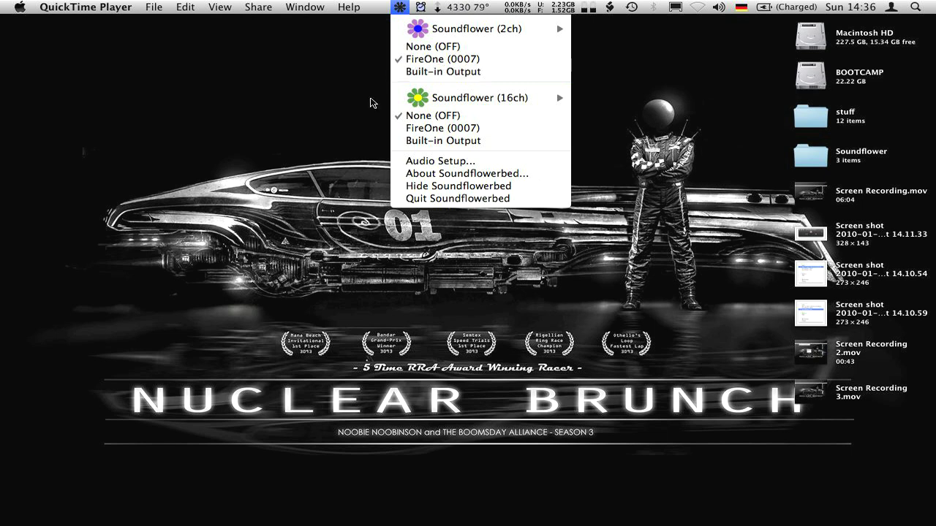
click(309, 145)
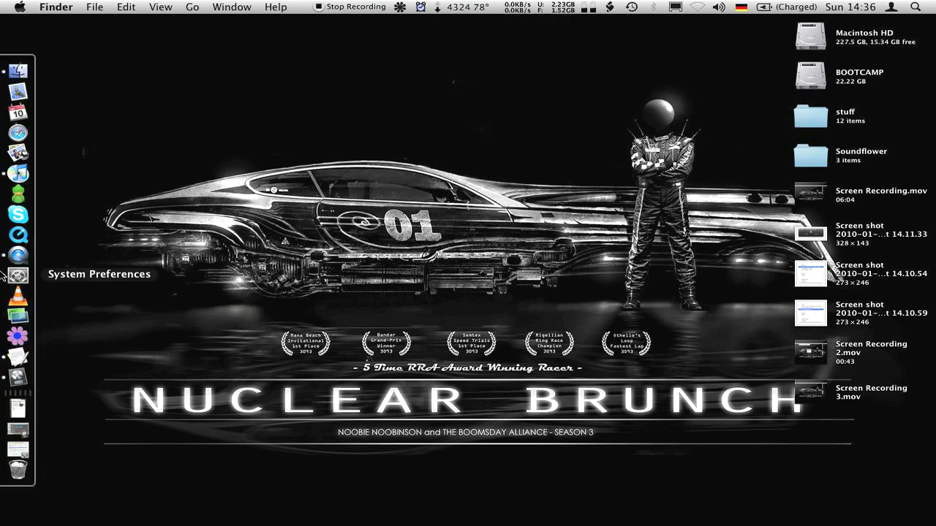
click(14, 455)
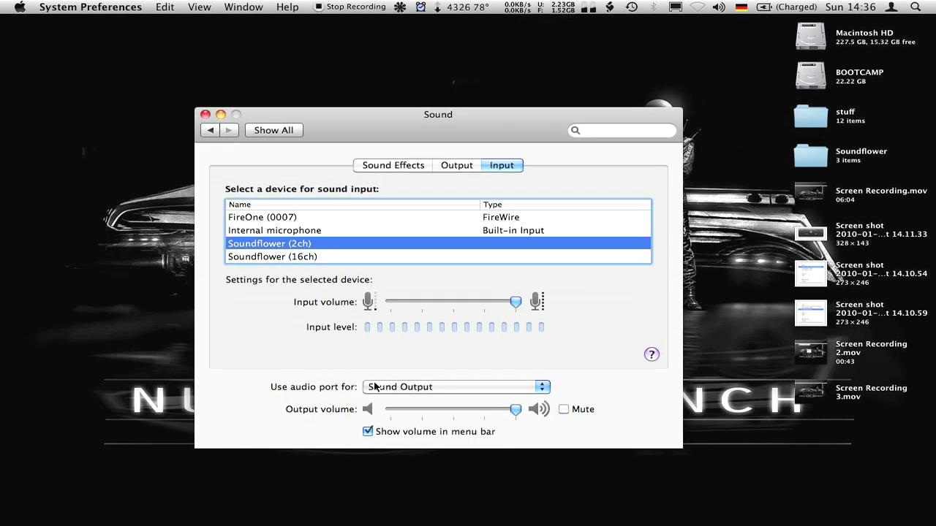
click(453, 166)
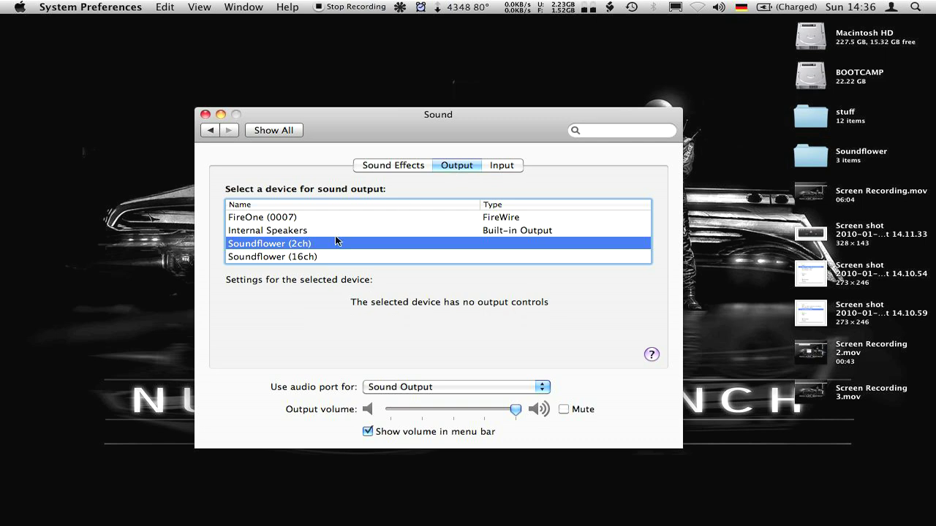
click(501, 171)
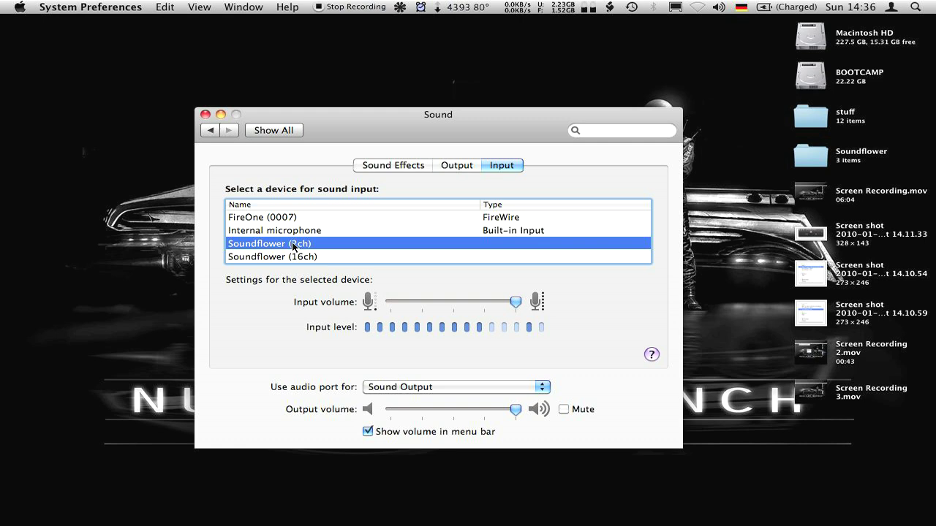
Step: Route Soundflower (2ch) to FireOne (0007), reset volume to maximum, and move the Sound window higher
click(400, 7)
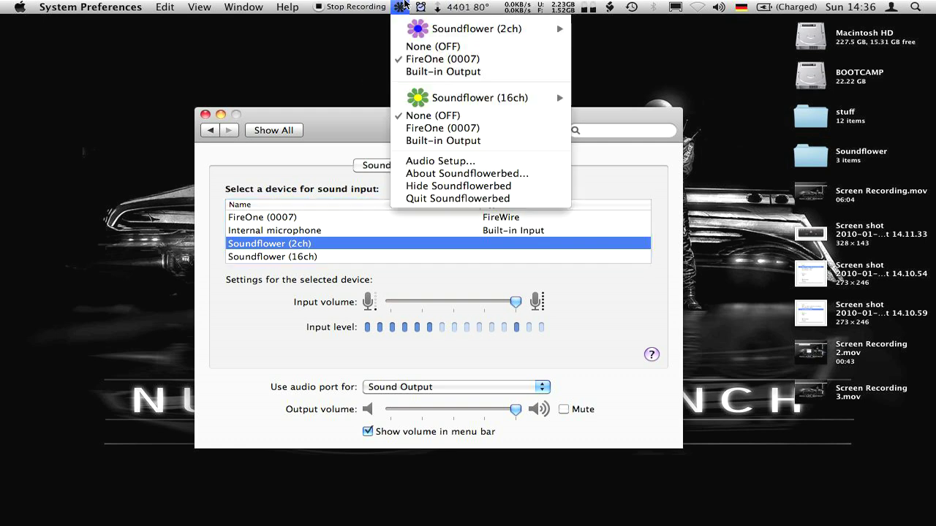
click(424, 61)
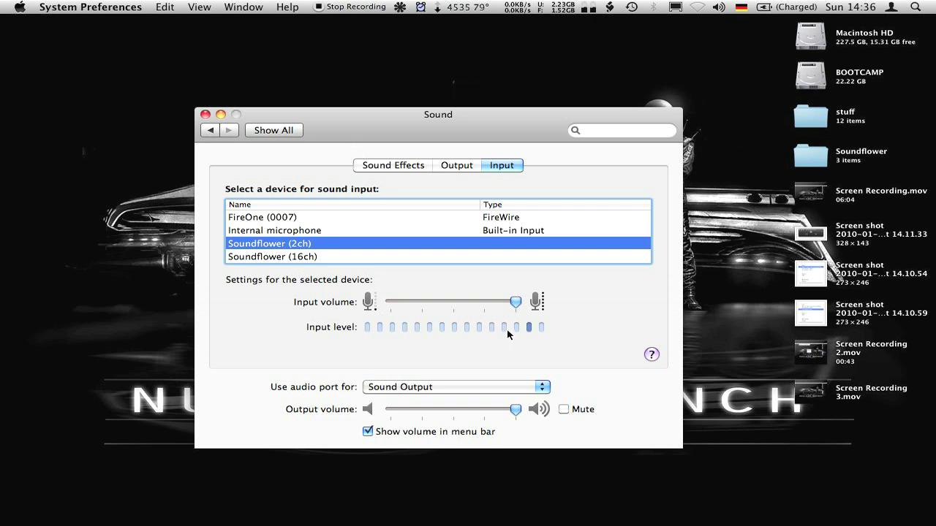
key(XF86AudioLowerVolume)
key(XF86AudioLowerVolume)
key(XF86AudioLowerVolume)
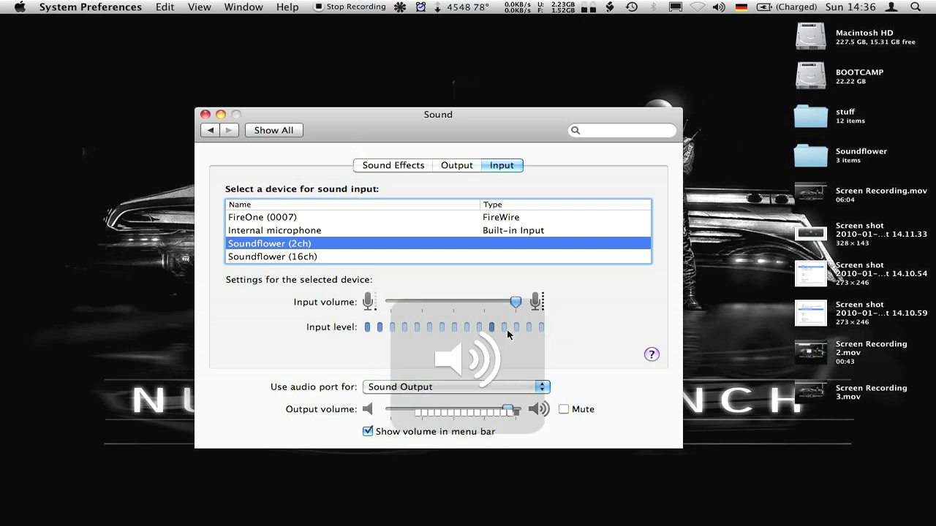
key(XF86AudioRaiseVolume)
key(XF86AudioRaiseVolume)
key(XF86AudioRaiseVolume)
drag(479, 142, 448, 77)
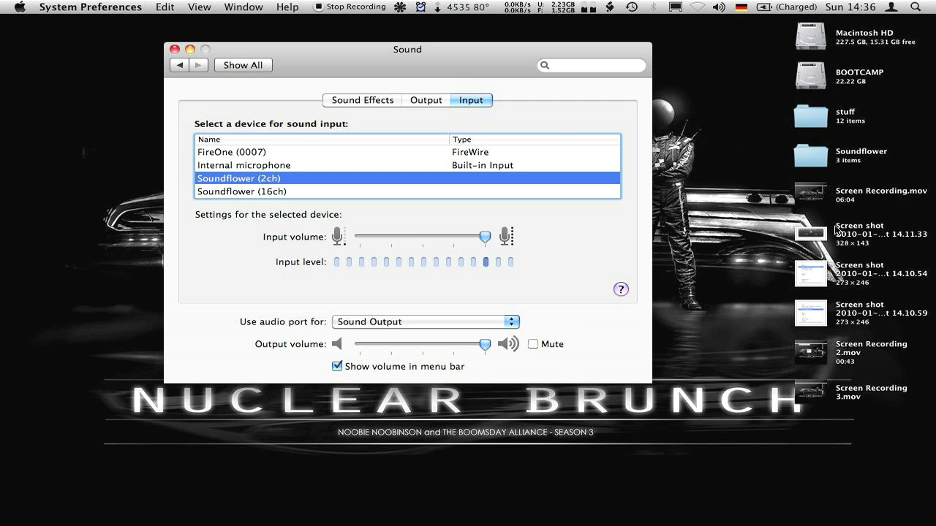
Step: Quick Look the 14.11.33, 14.10.54 and 14.10.59 screenshots of QuickTime's microphone menu
click(814, 237)
key(space)
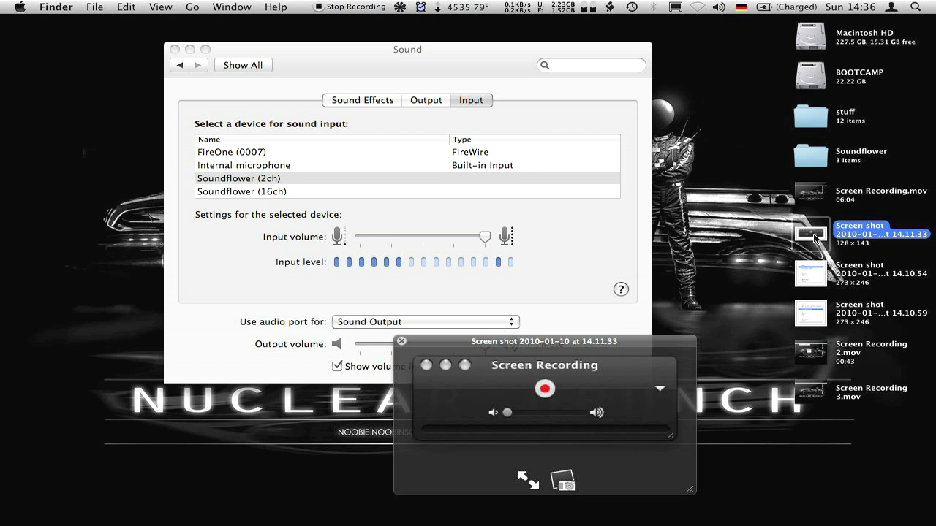
drag(667, 341, 511, 64)
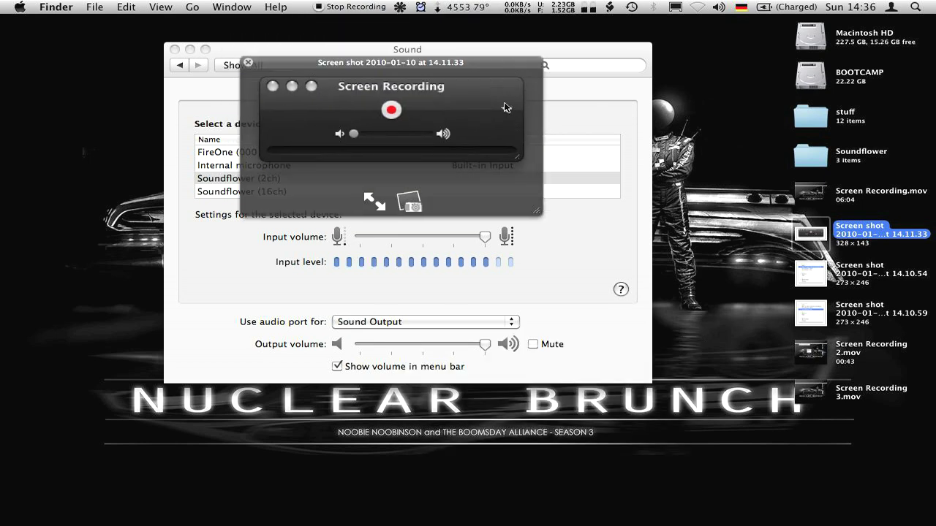
click(820, 273)
drag(536, 212, 639, 323)
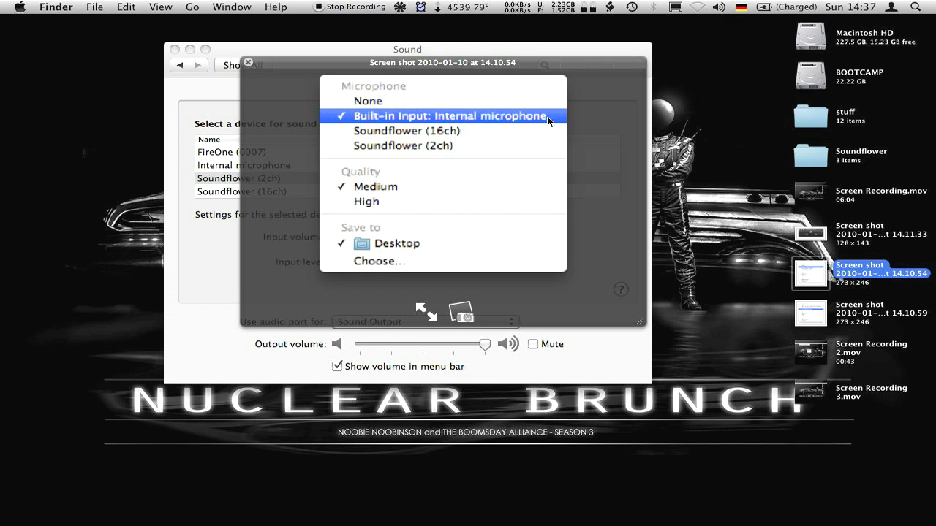
key(Down)
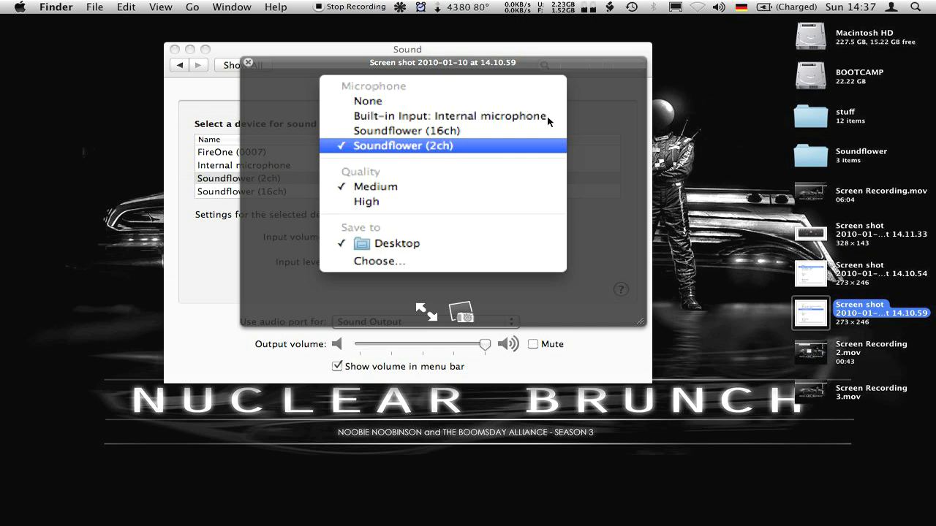
key(space)
Step: Minimize the Sound settings and restore the Logic Pro arrangement Daddy 06
click(189, 49)
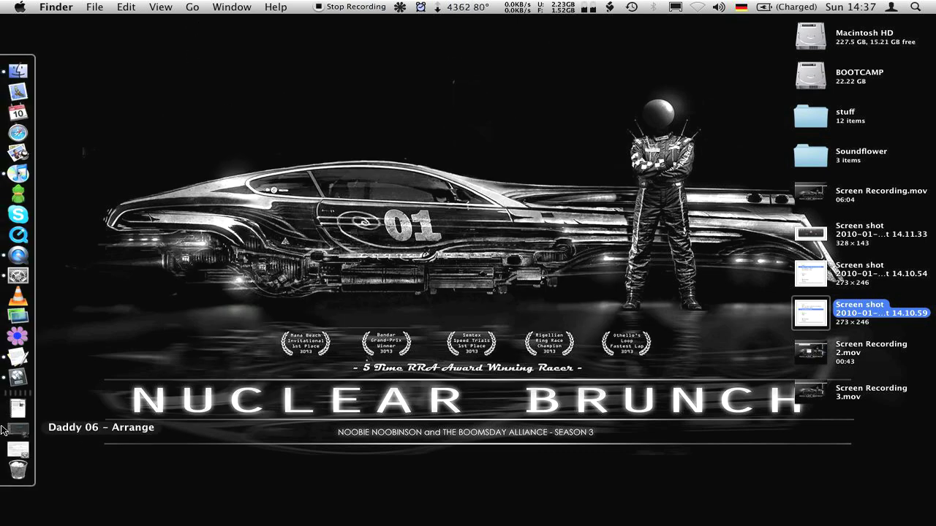
click(10, 430)
click(64, 6)
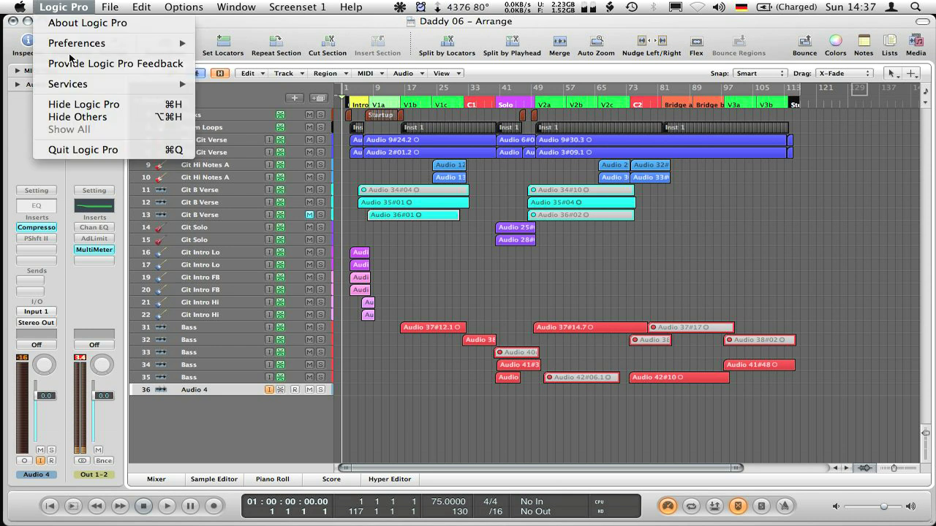
mouse_move(73, 43)
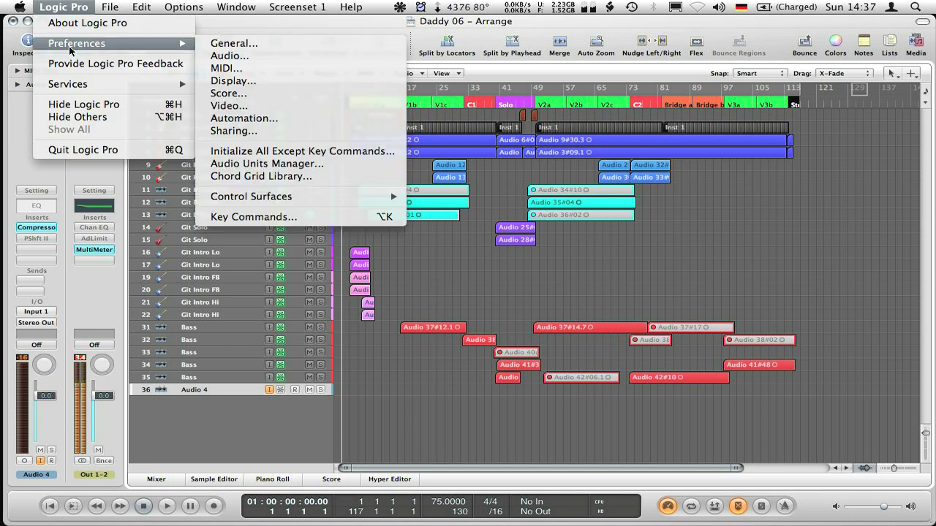
Step: In Core Audio device preferences, set output to Soundflower (2ch) and keep input on FireOne (0007)
click(272, 65)
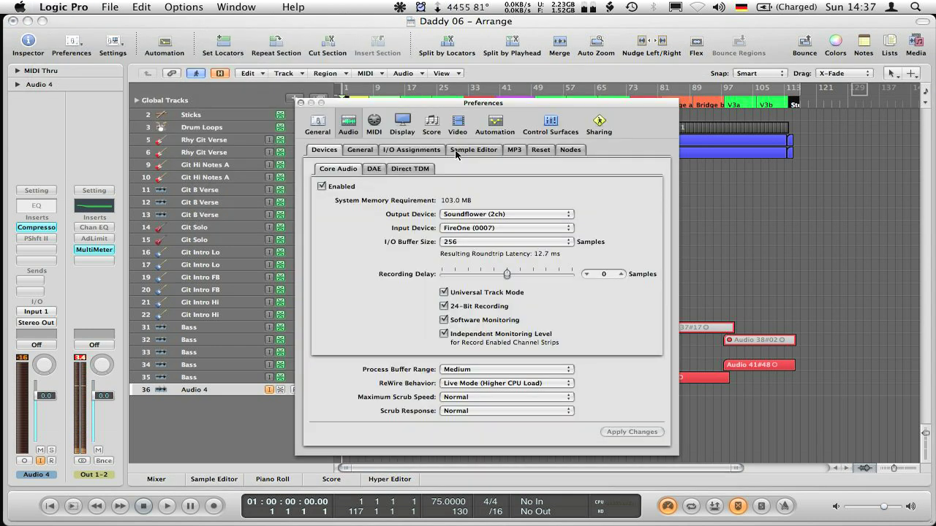
drag(409, 101, 409, 77)
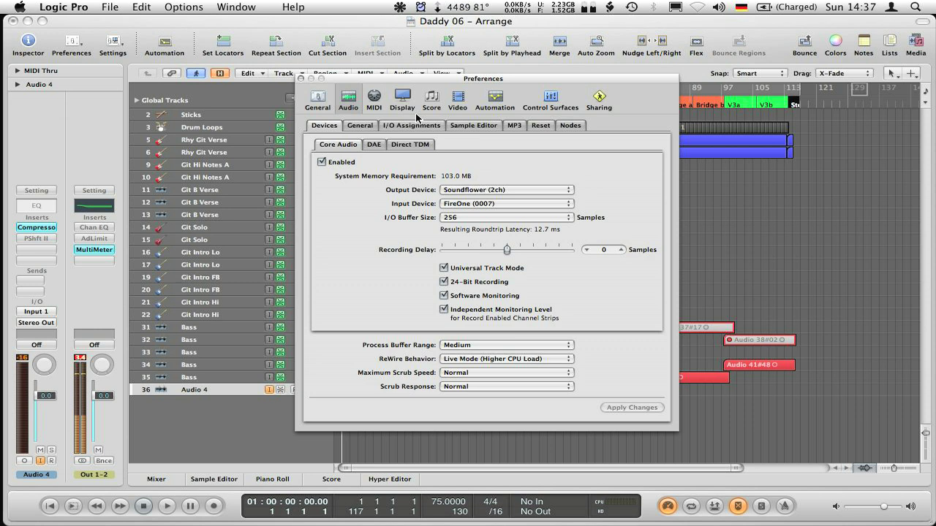
click(454, 207)
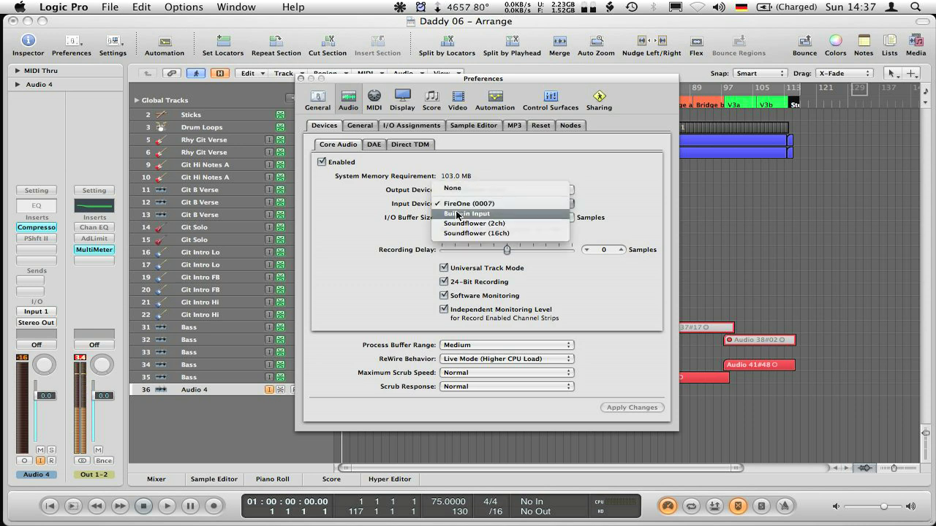
click(466, 197)
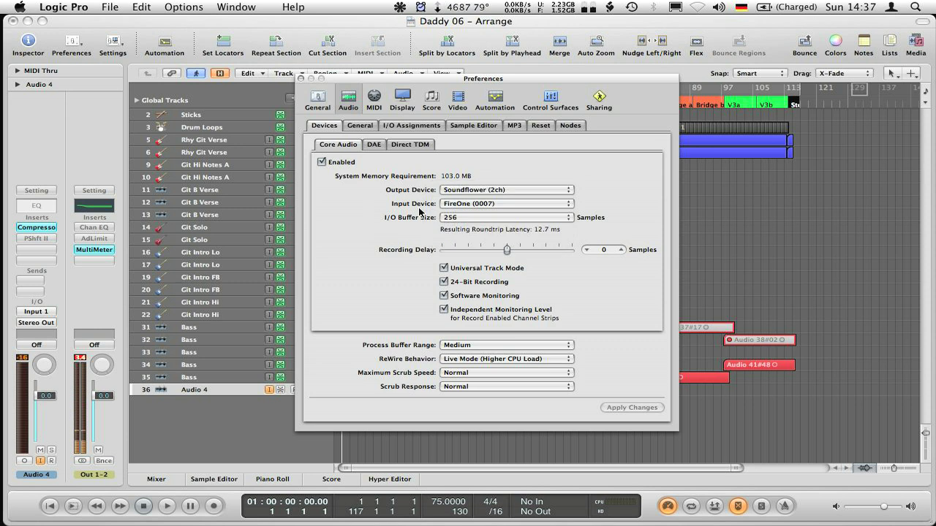
click(467, 190)
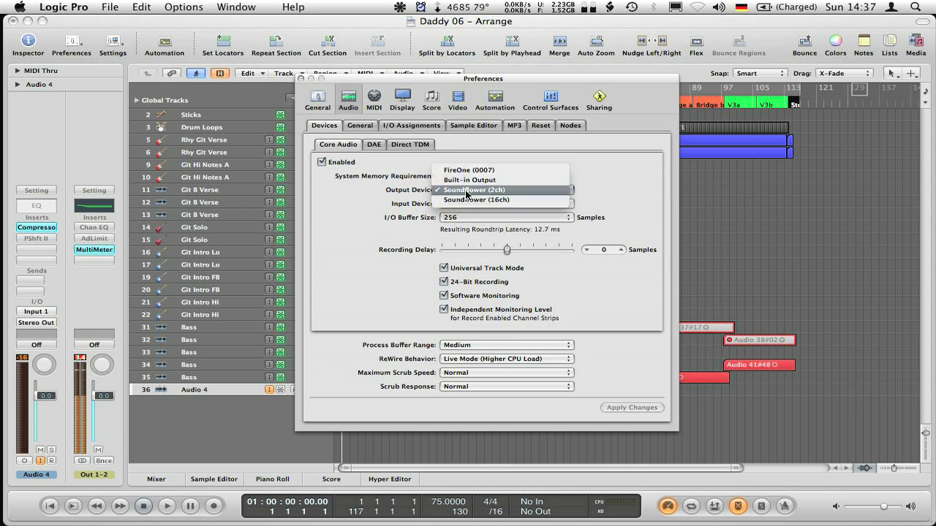
click(468, 192)
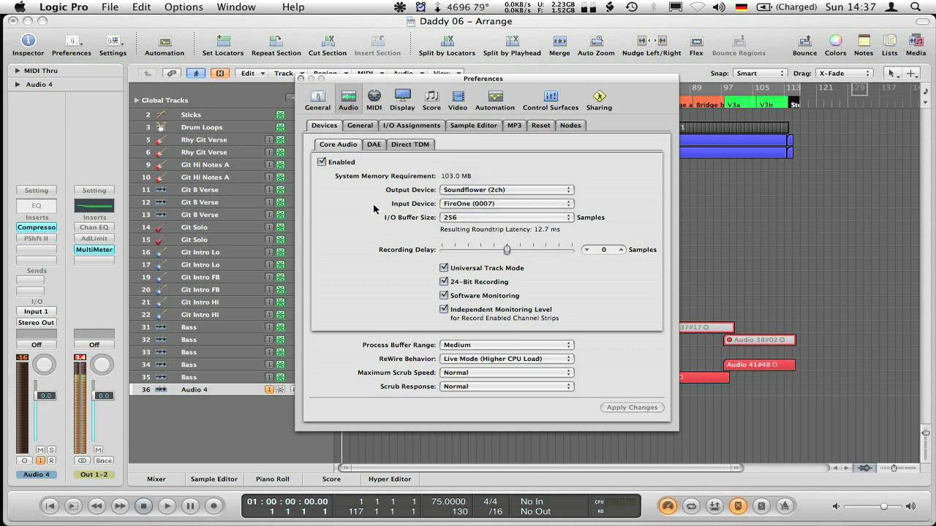
click(473, 204)
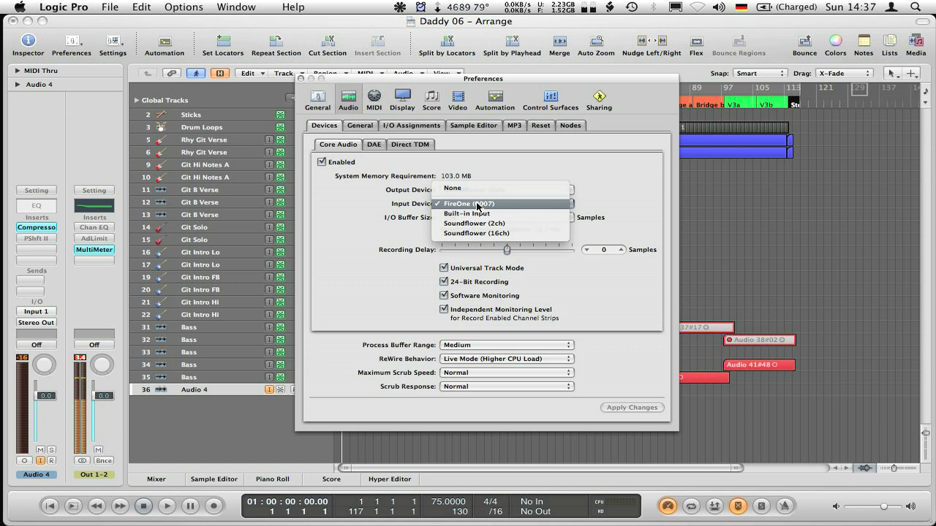
click(476, 205)
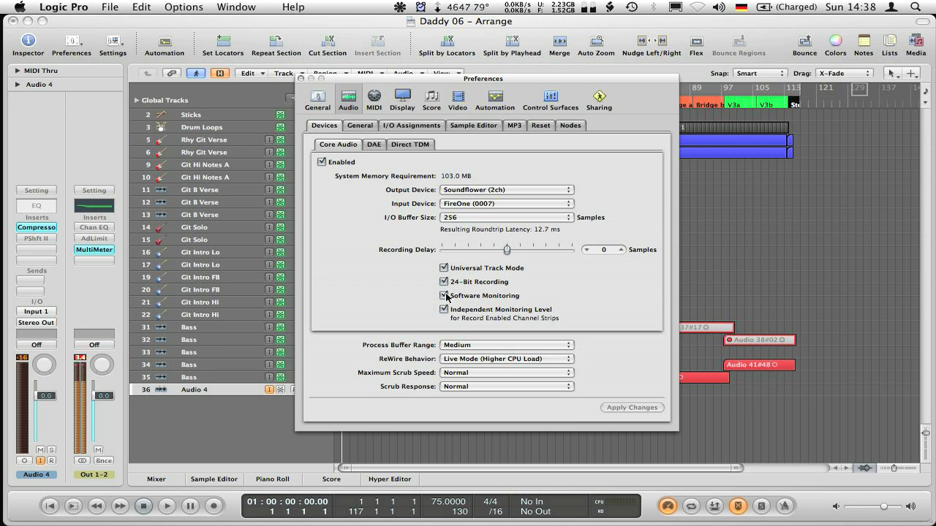
Step: Close the preferences and select the Bass and Audio 4 tracks
click(302, 80)
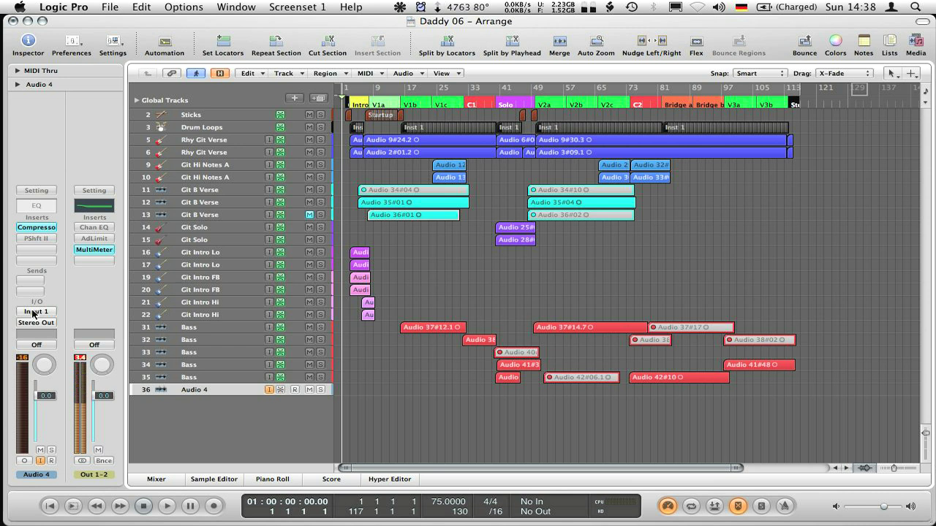
click(202, 377)
click(203, 390)
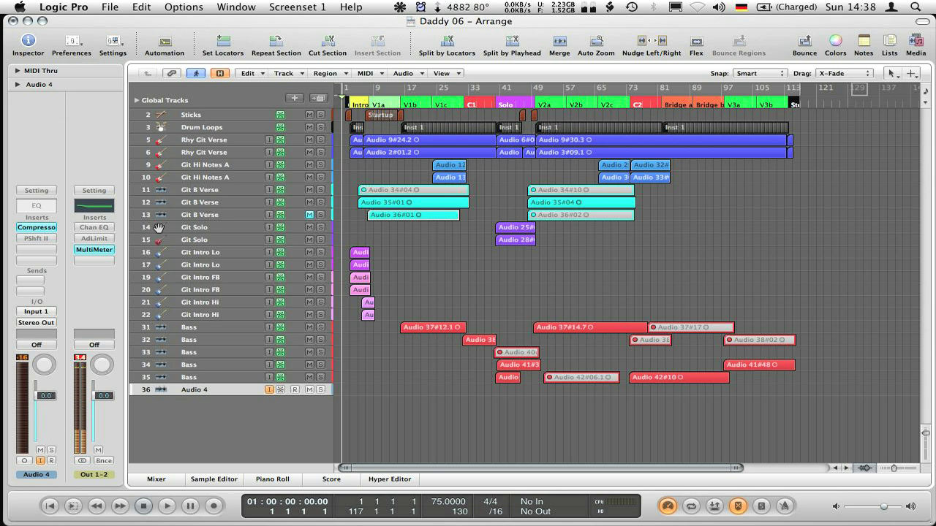
Step: Toggle the Audio 4 pitch shifter on and off, leaving Low Latency Mode switched on
click(667, 506)
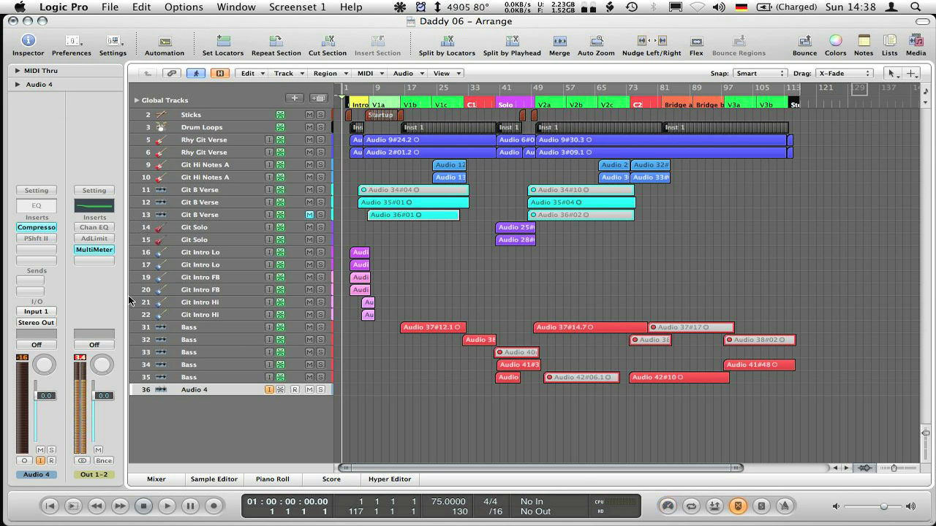
alt+click(33, 238)
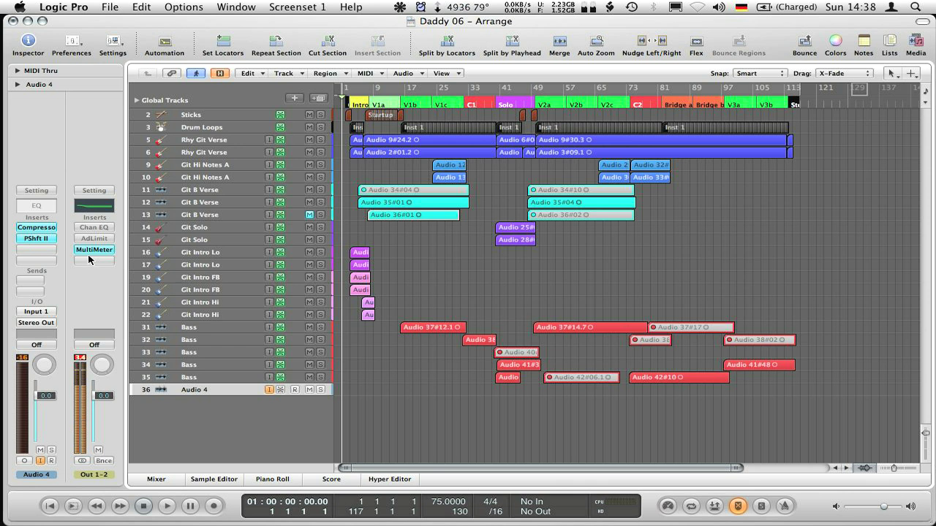
alt+click(41, 240)
click(666, 508)
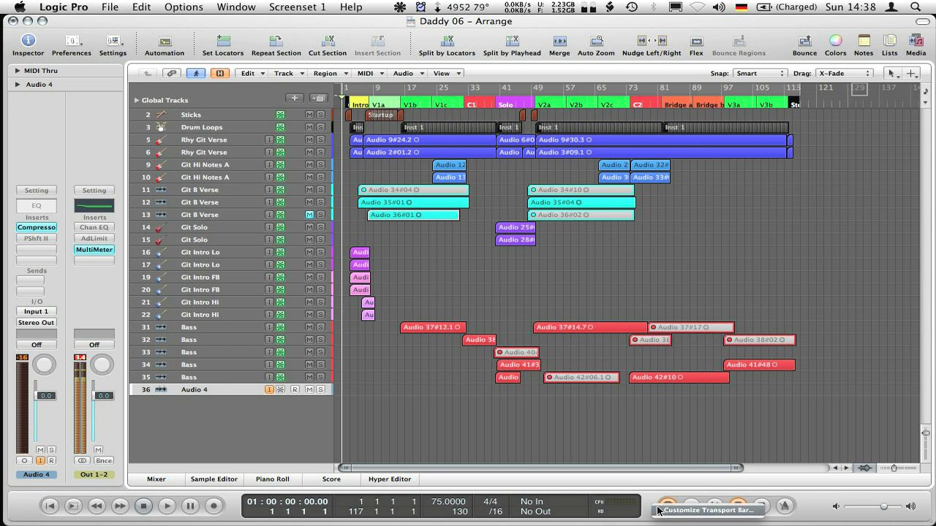
Step: Review the Customize Transport Bar options, with Low Latency Mode ticked, and confirm with OK
click(662, 512)
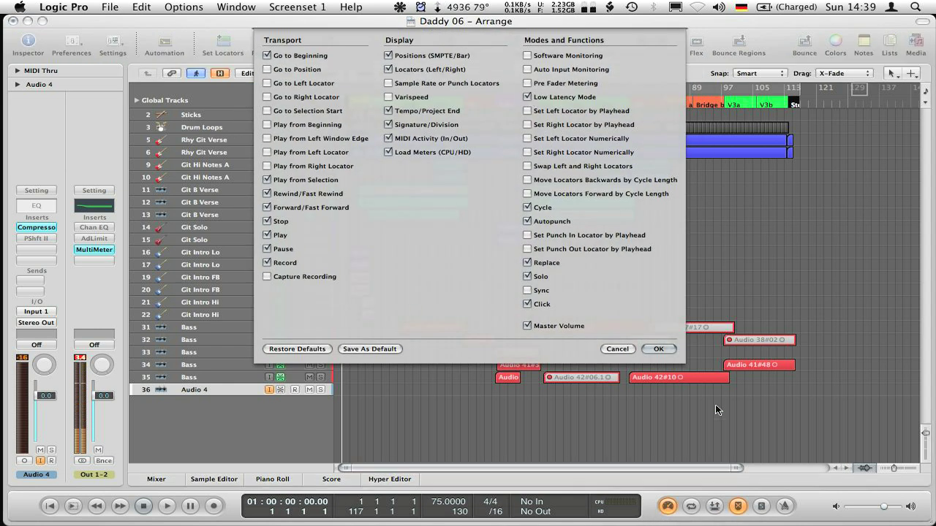
click(653, 349)
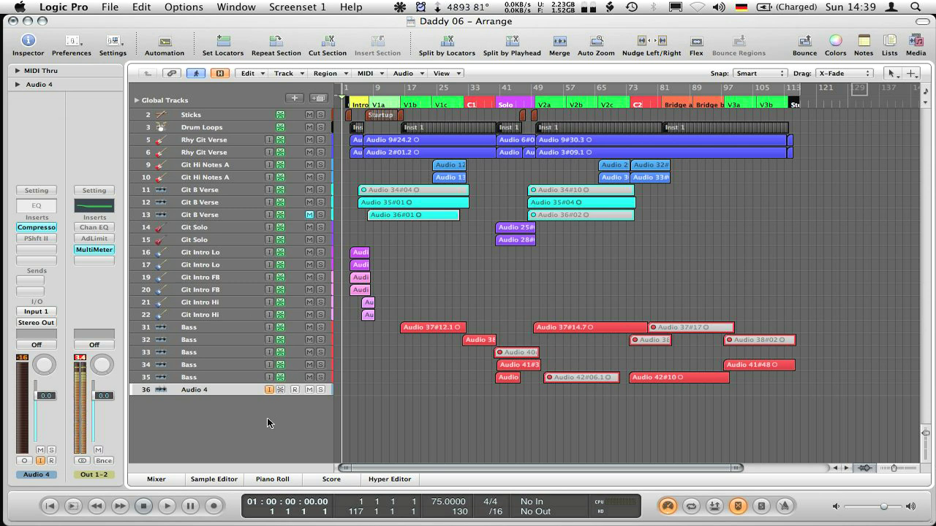
Step: Play Daddy 06 with the Bass and Audio 4 tracks soloed
key(space)
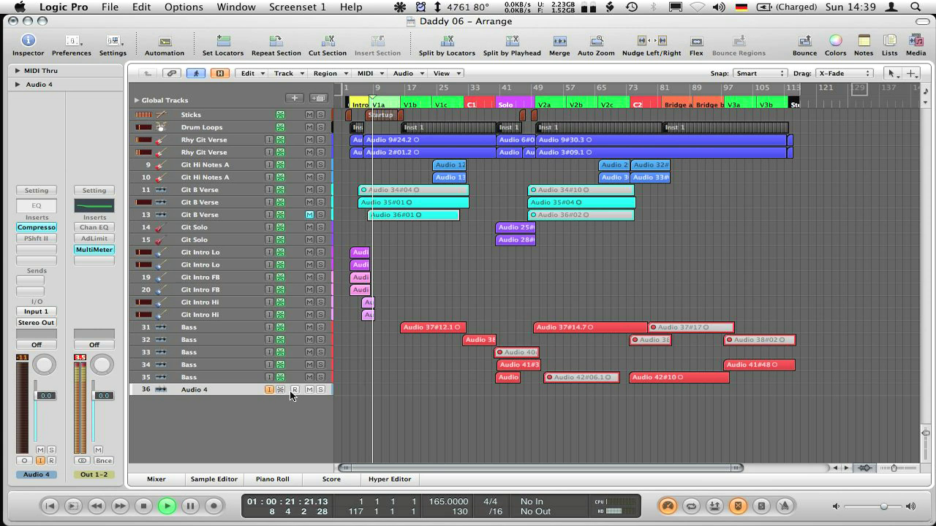
click(318, 391)
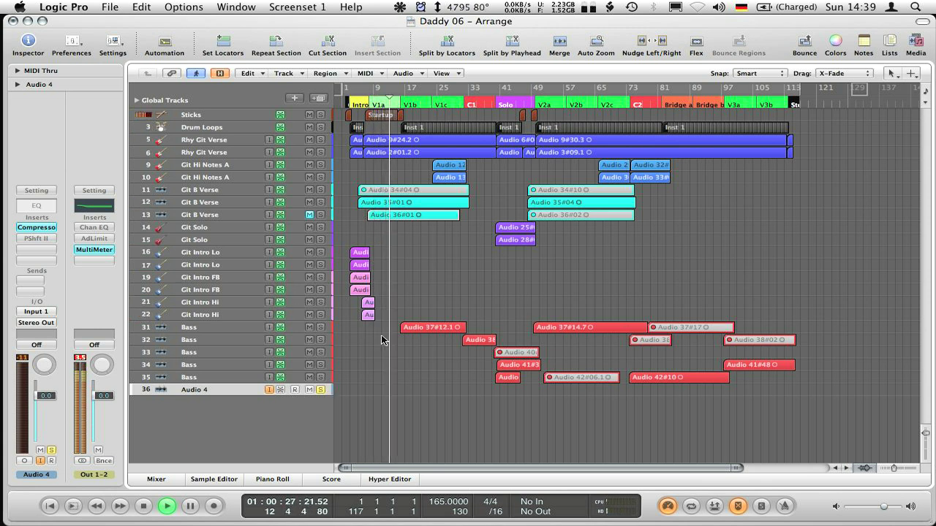
click(319, 327)
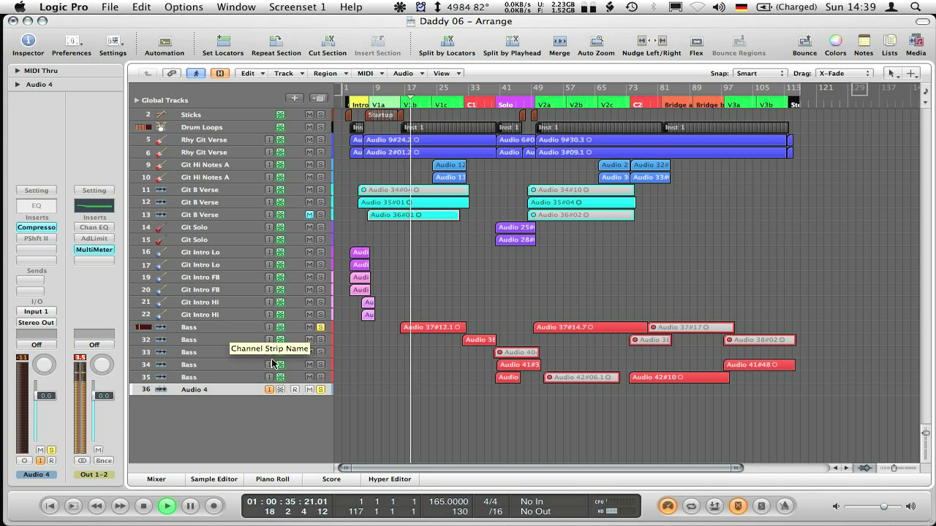
click(321, 390)
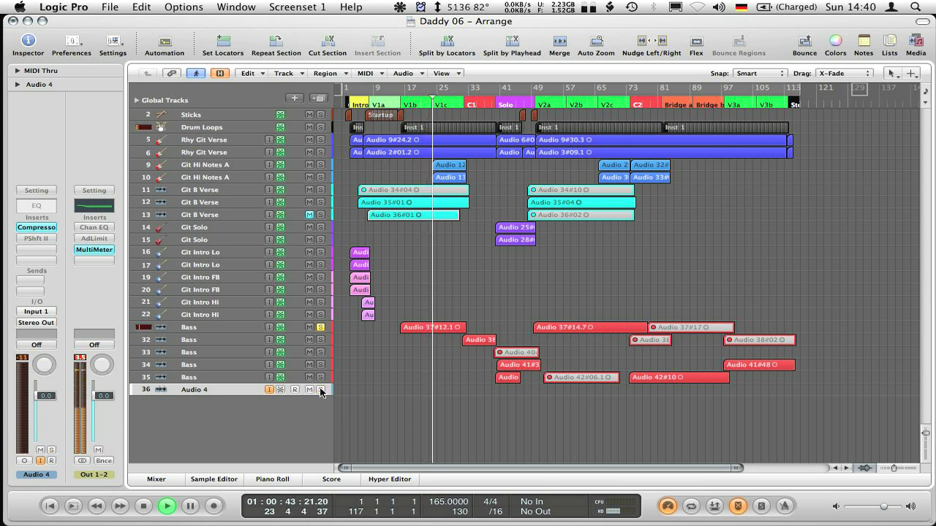
click(320, 390)
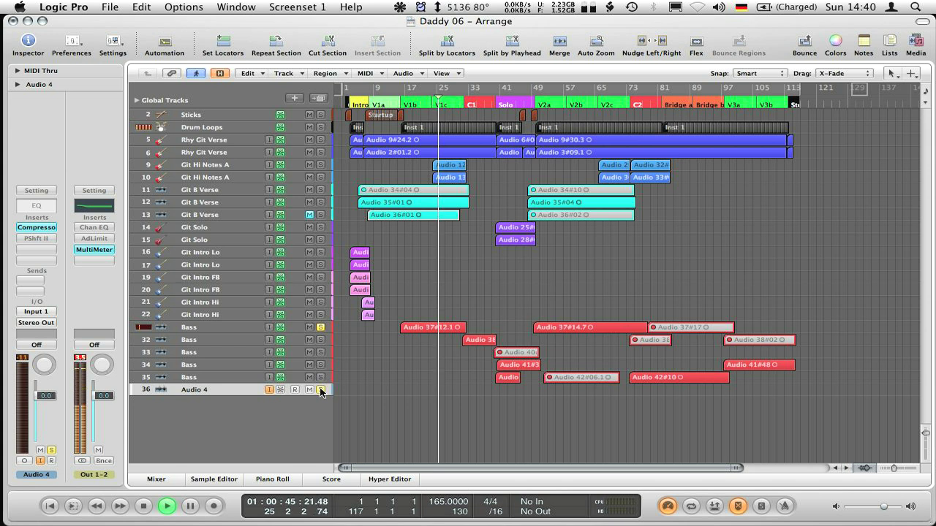